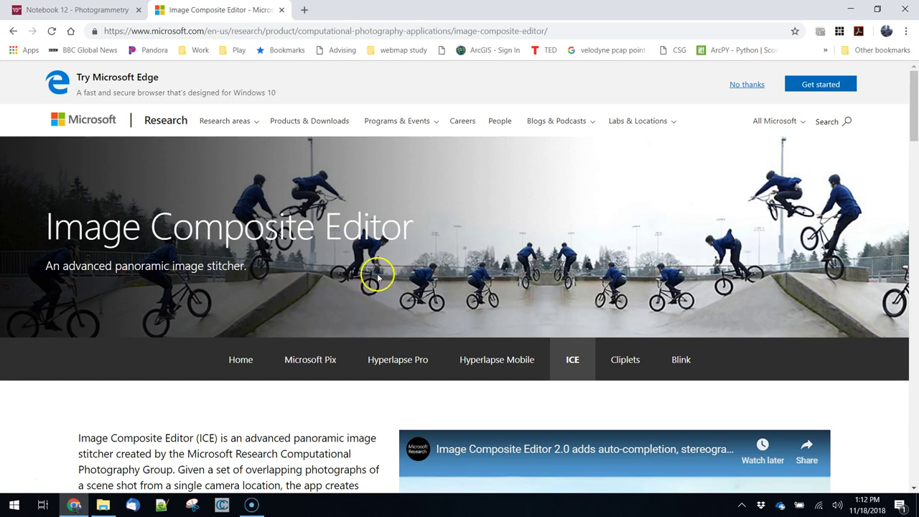
Minimize Chrome and open the Part 1 - Microsoft Image Composite Editor folder.
{"action": "scroll", "coordinate": [375, 281], "scroll_direction": "down", "scroll_amount": 6}
{"action": "scroll", "coordinate": [378, 278], "scroll_direction": "down", "scroll_amount": 1}
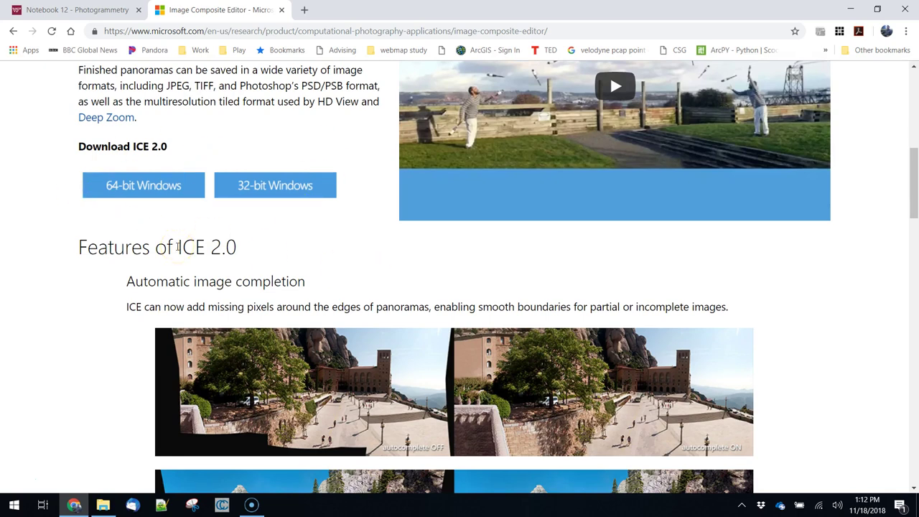
{"action": "scroll", "coordinate": [177, 246], "scroll_direction": "down", "scroll_amount": 7}
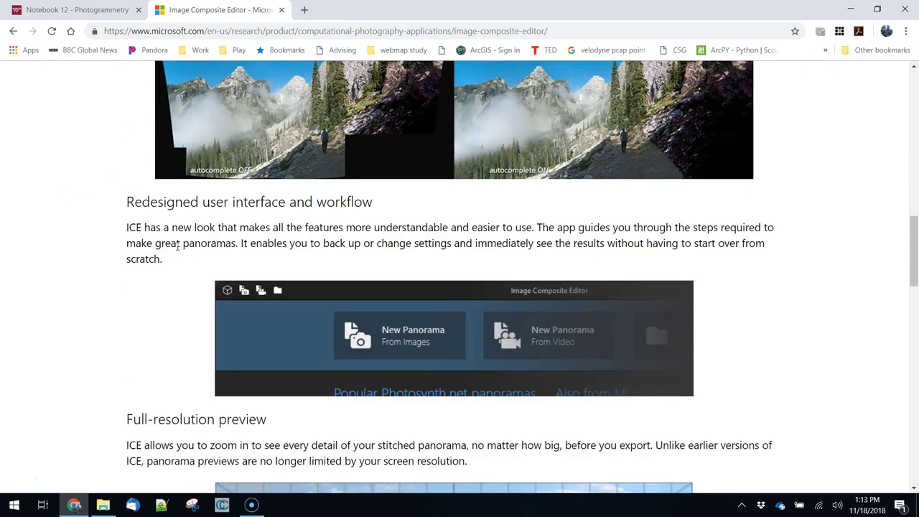
{"action": "scroll", "coordinate": [177, 246], "scroll_direction": "down", "scroll_amount": 3}
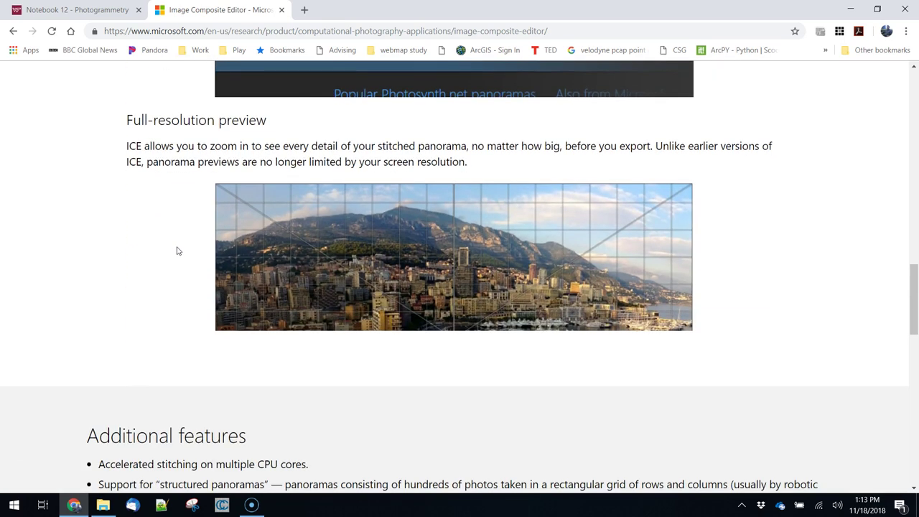
{"action": "scroll", "coordinate": [177, 250], "scroll_direction": "up", "scroll_amount": 15}
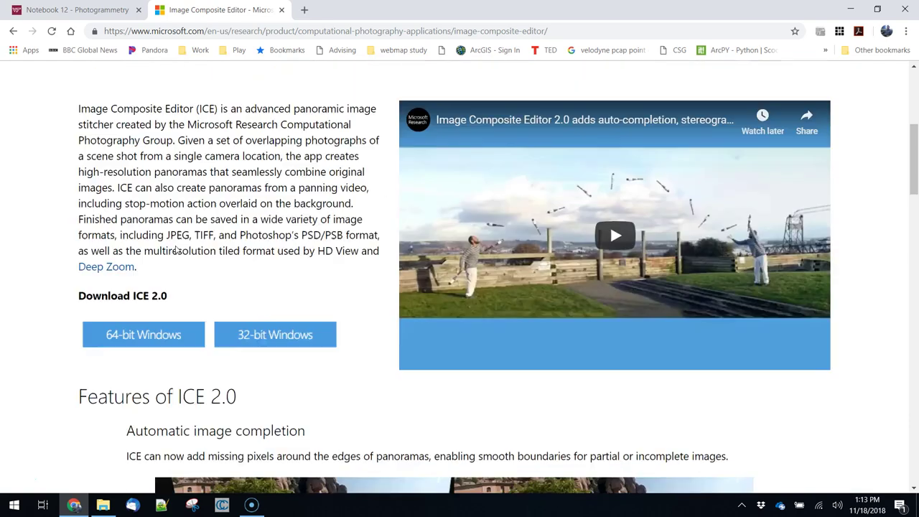
{"action": "scroll", "coordinate": [172, 246], "scroll_direction": "down", "scroll_amount": 7}
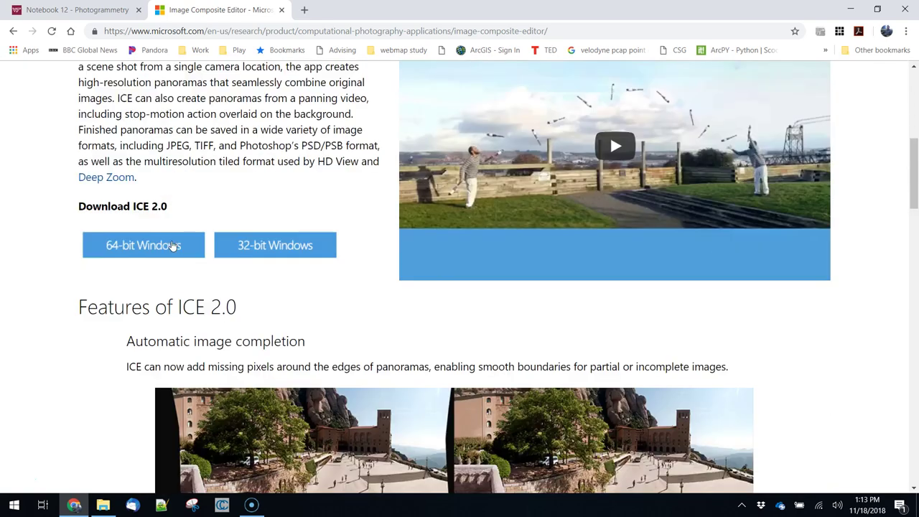
{"action": "scroll", "coordinate": [83, 167], "scroll_direction": "up", "scroll_amount": 1}
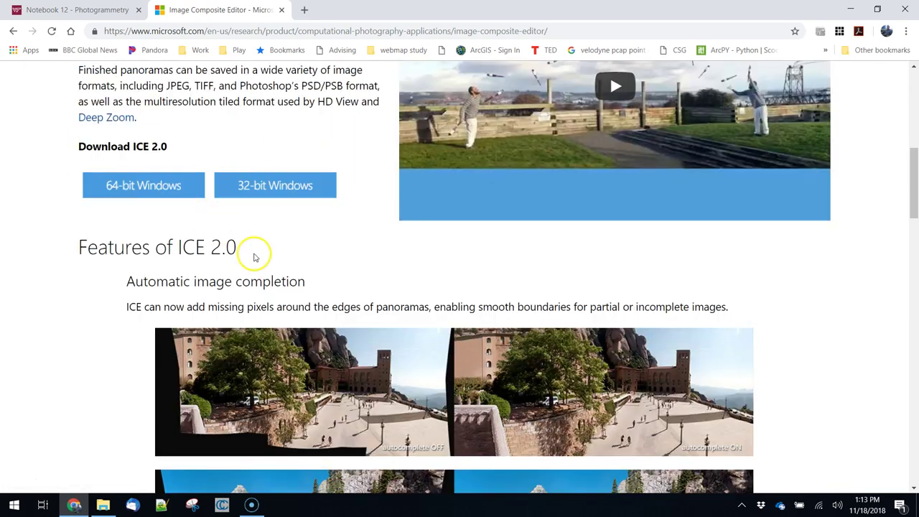
{"action": "scroll", "coordinate": [344, 261], "scroll_direction": "down", "scroll_amount": 1}
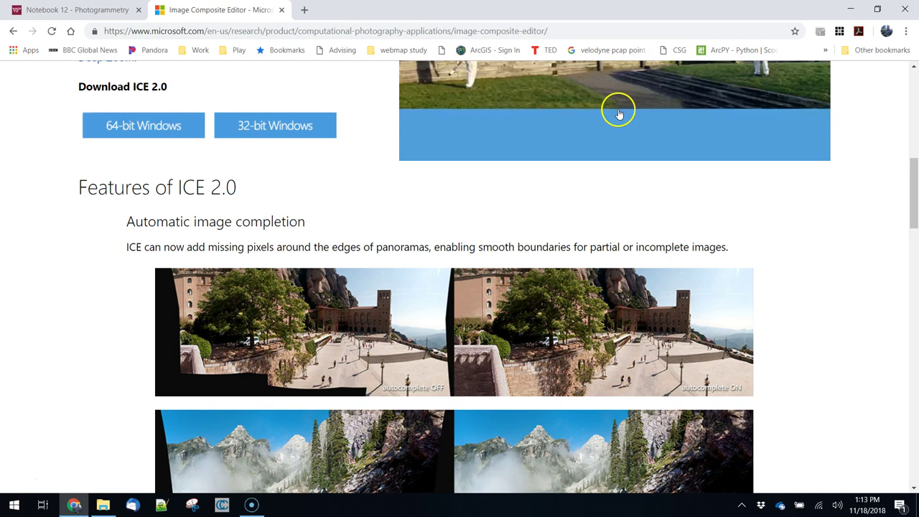
{"action": "left_click", "coordinate": [848, 9]}
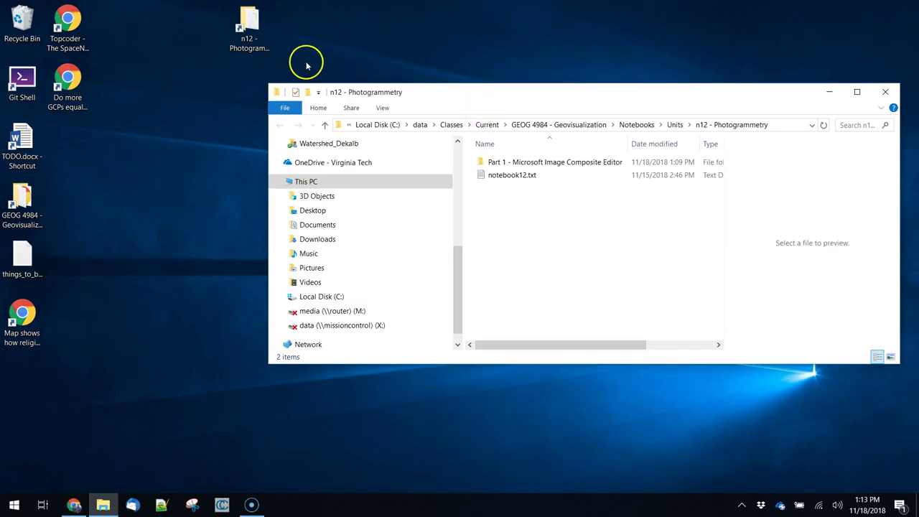
{"action": "double_click", "coordinate": [565, 161]}
Extract the downloaded zip archive into its own folder with 7-Zip.
{"action": "left_click", "coordinate": [532, 163]}
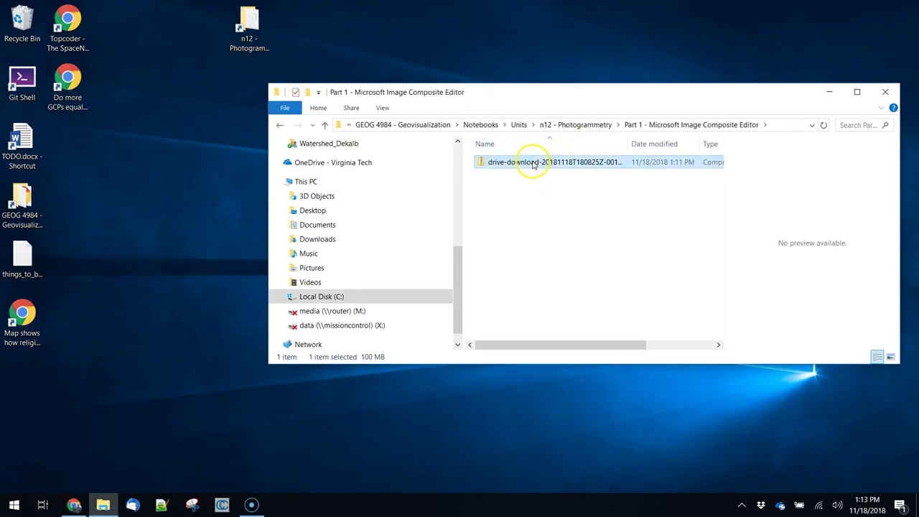
{"action": "right_click", "coordinate": [532, 163]}
{"action": "mouse_move", "coordinate": [453, 215]}
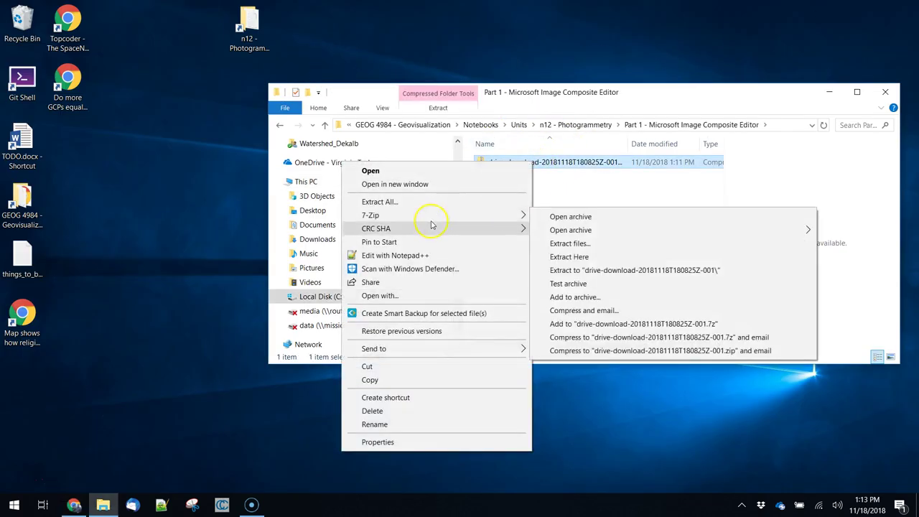
{"action": "left_click", "coordinate": [656, 269]}
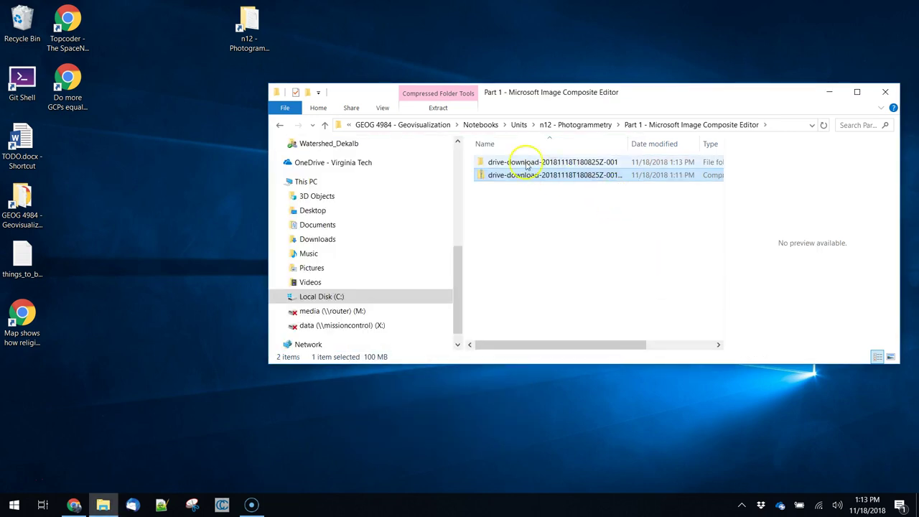
Open the extracted photo folder maximized, previewing 20181118_125824.jpg in a widened preview pane.
{"action": "left_click", "coordinate": [522, 161]}
{"action": "double_click", "coordinate": [522, 162]}
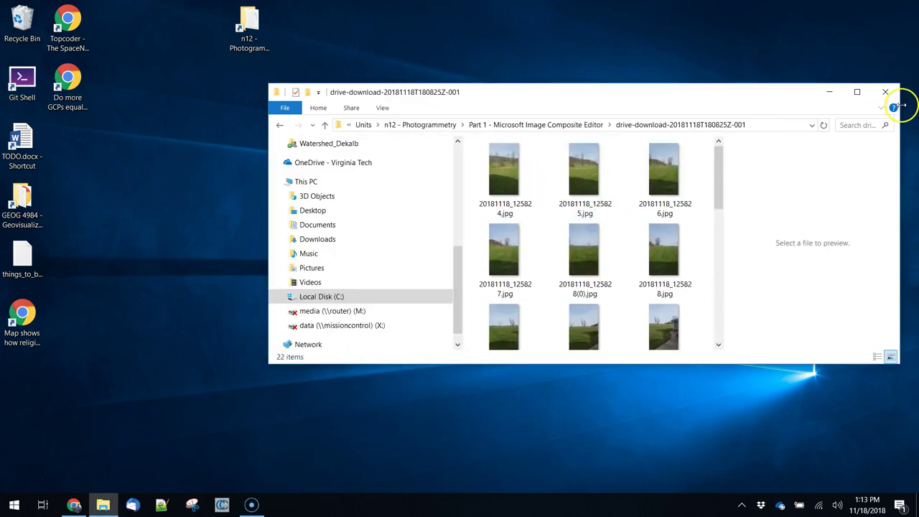
{"action": "left_click", "coordinate": [851, 94]}
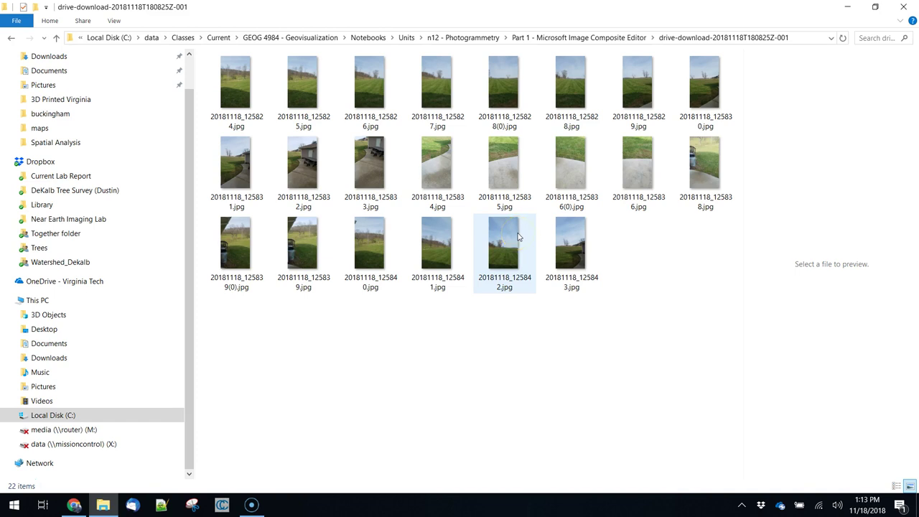
{"action": "left_click", "coordinate": [233, 81]}
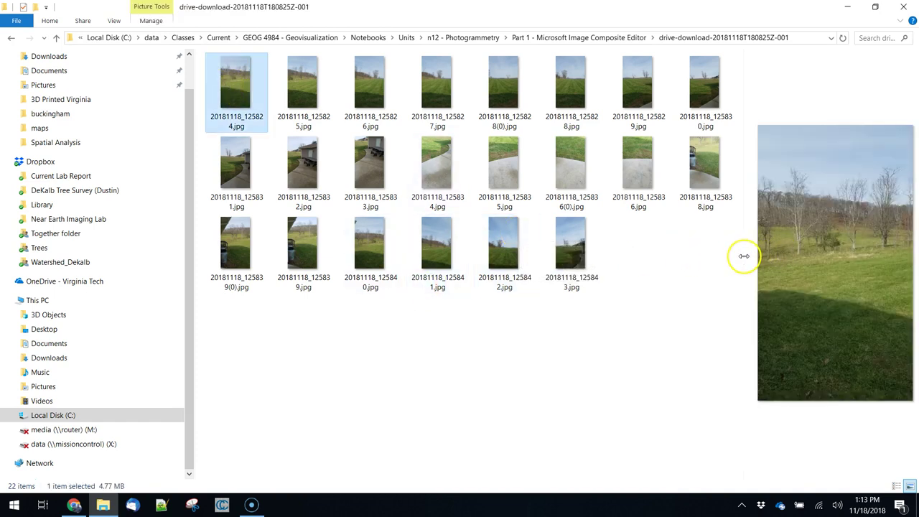
{"action": "left_click_drag", "start_coordinate": [743, 256], "coordinate": [557, 299]}
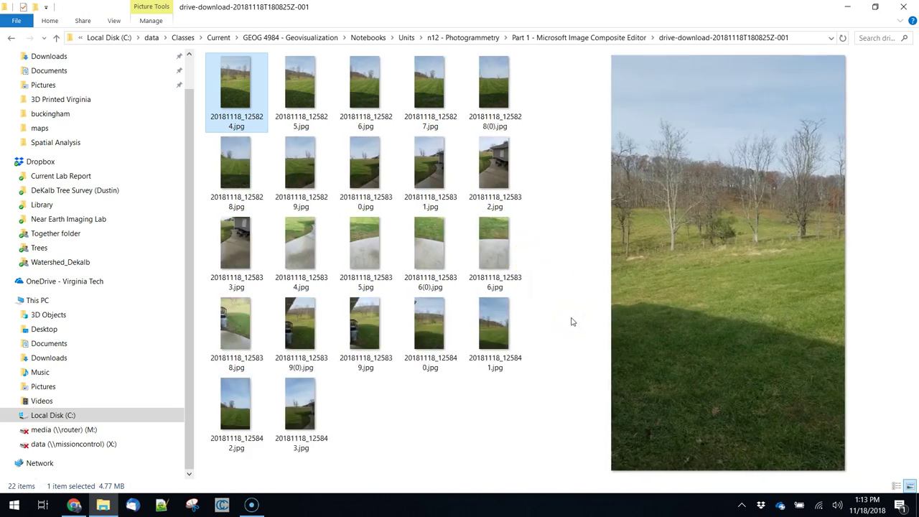
Browse the photos in the preview, ending with 20181118_125843.jpg selected.
{"action": "left_click", "coordinate": [573, 313]}
{"action": "left_click", "coordinate": [569, 318]}
{"action": "left_click", "coordinate": [567, 325]}
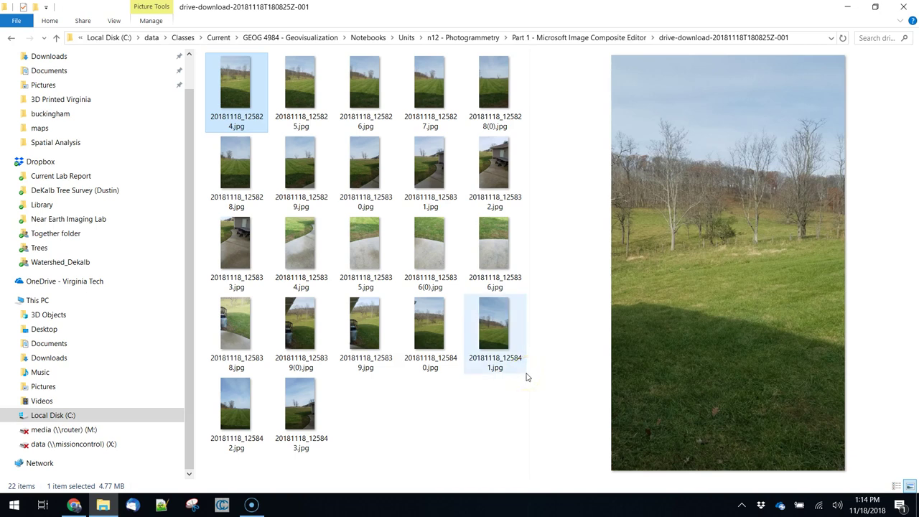
{"action": "left_click", "coordinate": [231, 86]}
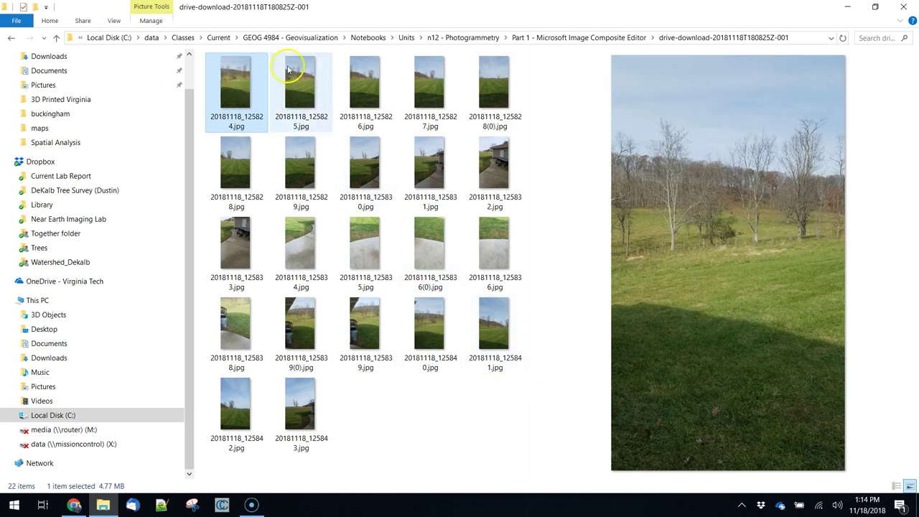
{"action": "left_click", "coordinate": [236, 85]}
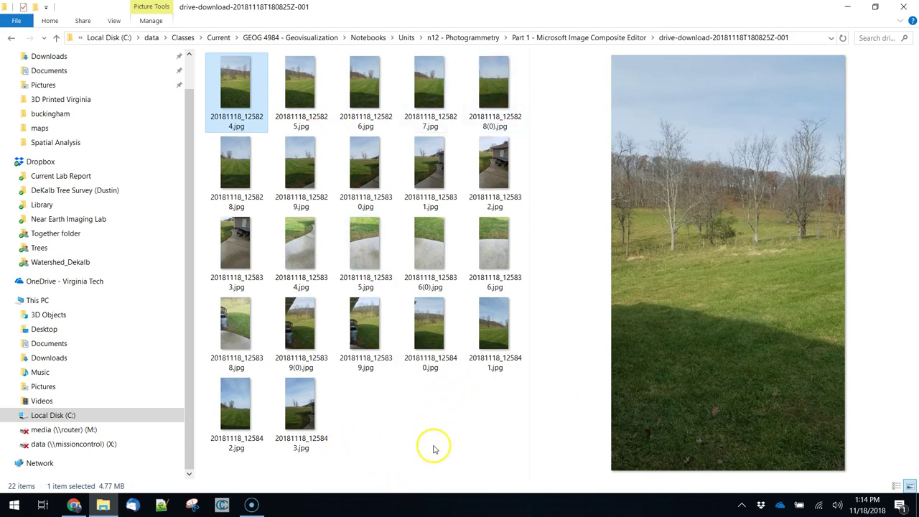
{"action": "left_click", "coordinate": [299, 398]}
Select all 22 photos and choose Stitch using Image Composite Editor.
{"action": "key", "text": "ctrl+a"}
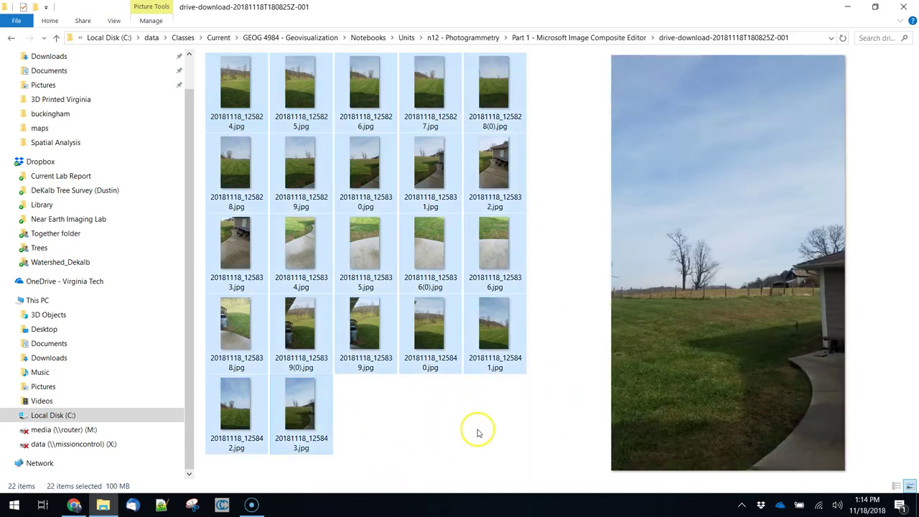
{"action": "right_click", "coordinate": [426, 172]}
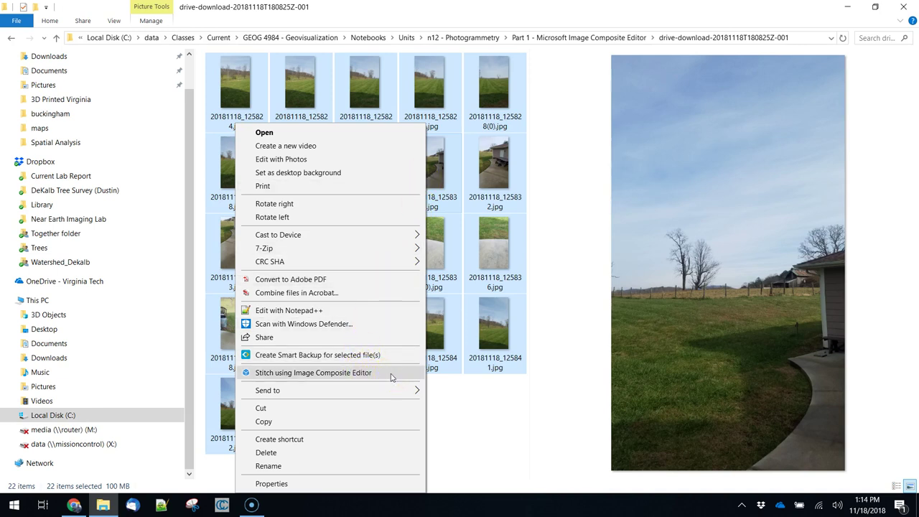
{"action": "left_click", "coordinate": [392, 375]}
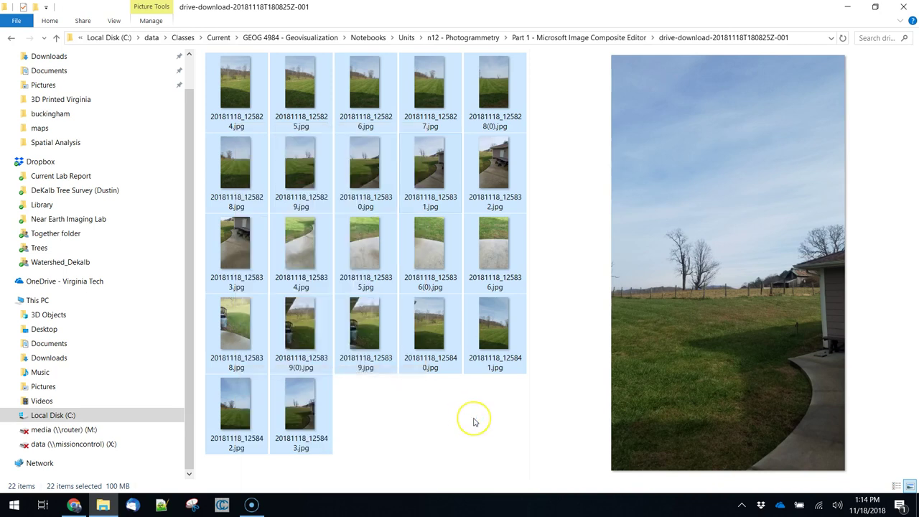
Maximize the new simple-panorama project and leave camera motion on Auto-detect.
{"action": "left_click", "coordinate": [474, 417]}
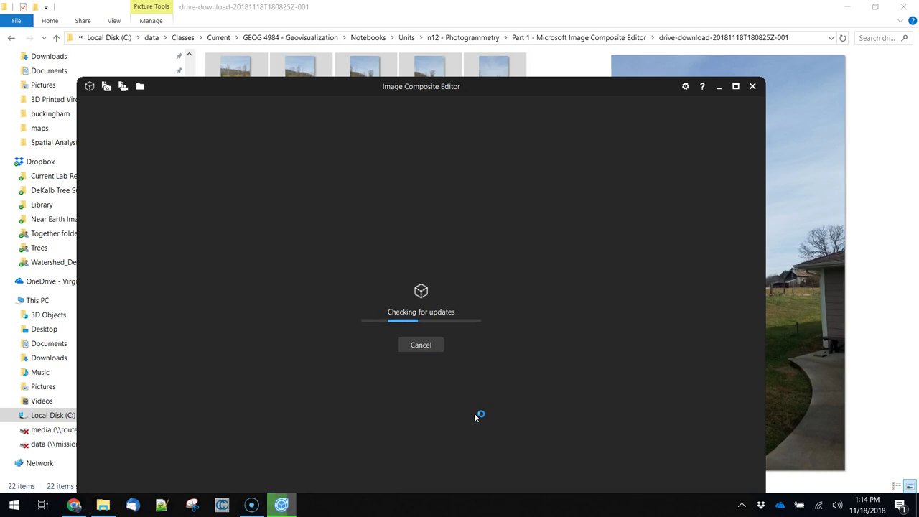
{"action": "left_click", "coordinate": [724, 84]}
{"action": "left_click", "coordinate": [734, 86]}
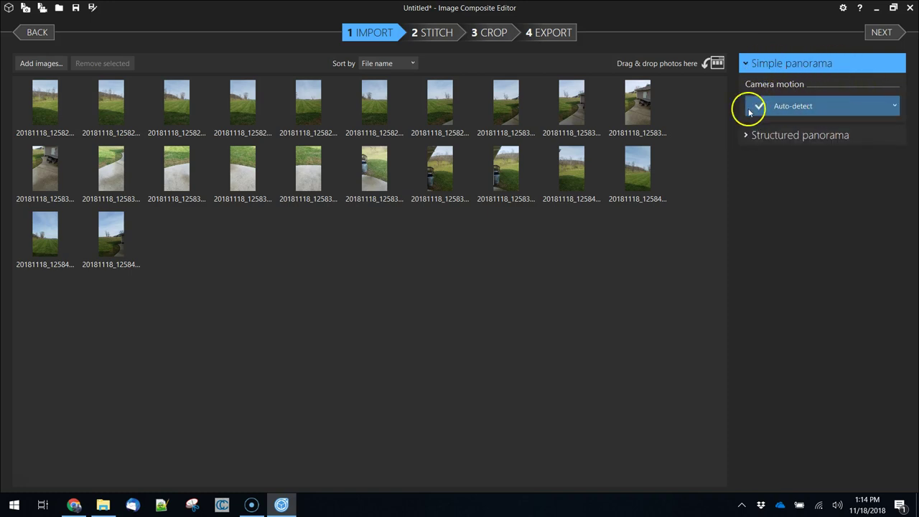
{"action": "left_click", "coordinate": [892, 108]}
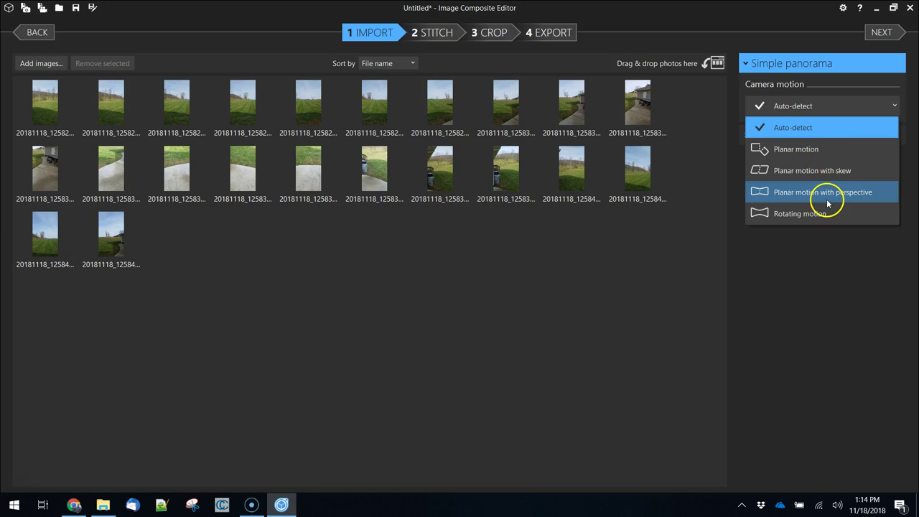
{"action": "left_click", "coordinate": [833, 259]}
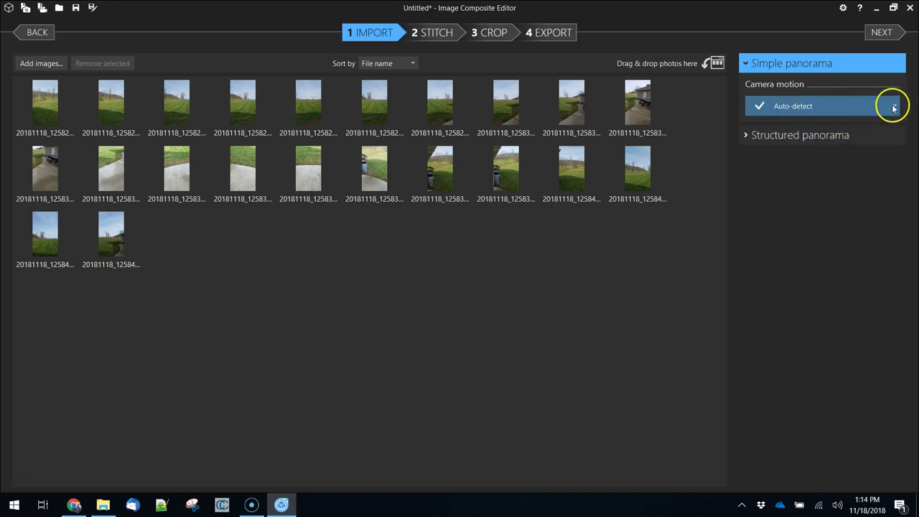
Switch to Structured panorama with a 7-row, 4-column grid, cancelling the unsaved-project prompt.
{"action": "left_click", "coordinate": [755, 136]}
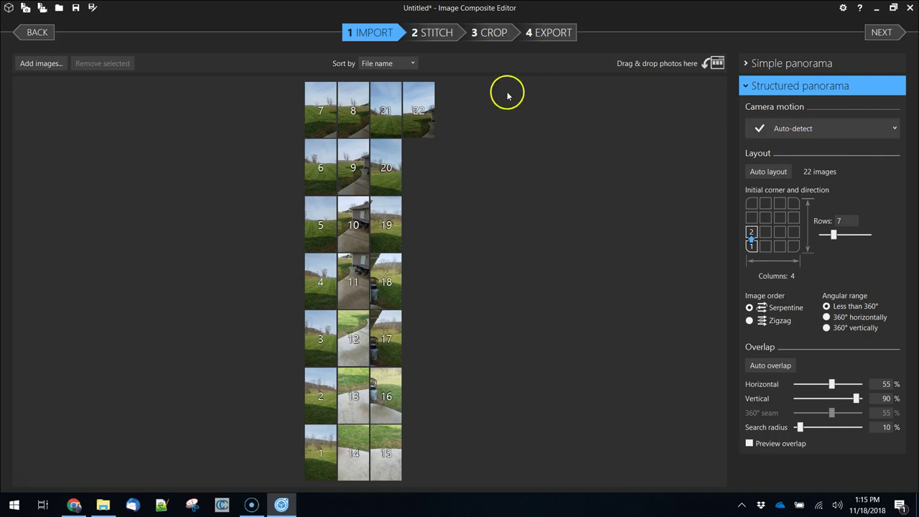
{"action": "left_click", "coordinate": [56, 32]}
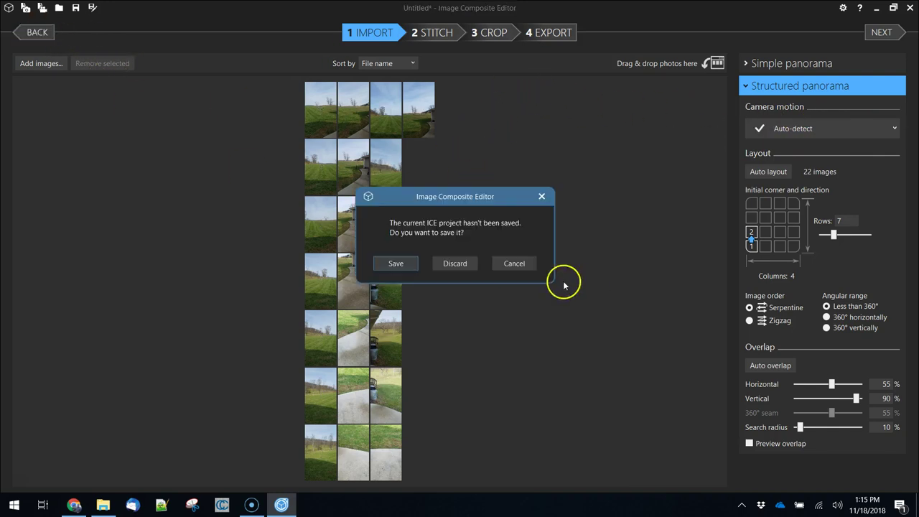
{"action": "left_click", "coordinate": [517, 264]}
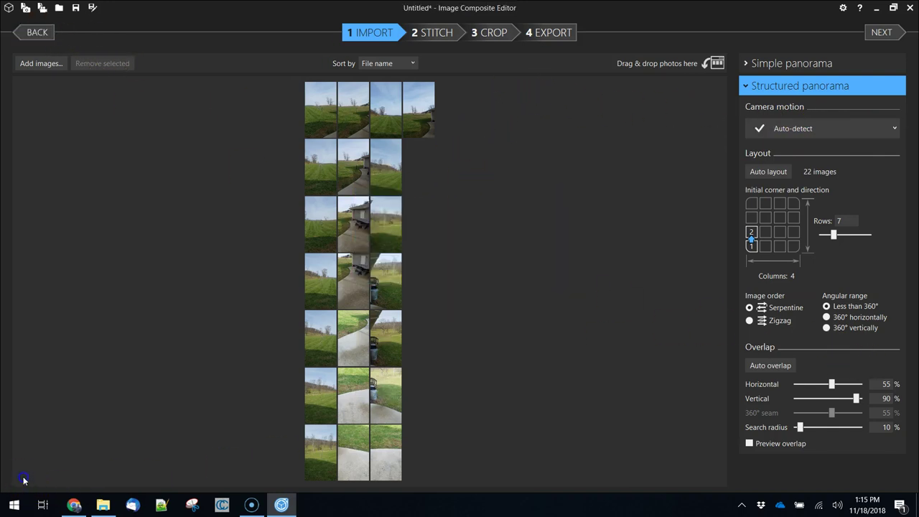
Return to simple panorama settings and stitch all 22 imported images.
{"action": "left_click", "coordinate": [778, 65]}
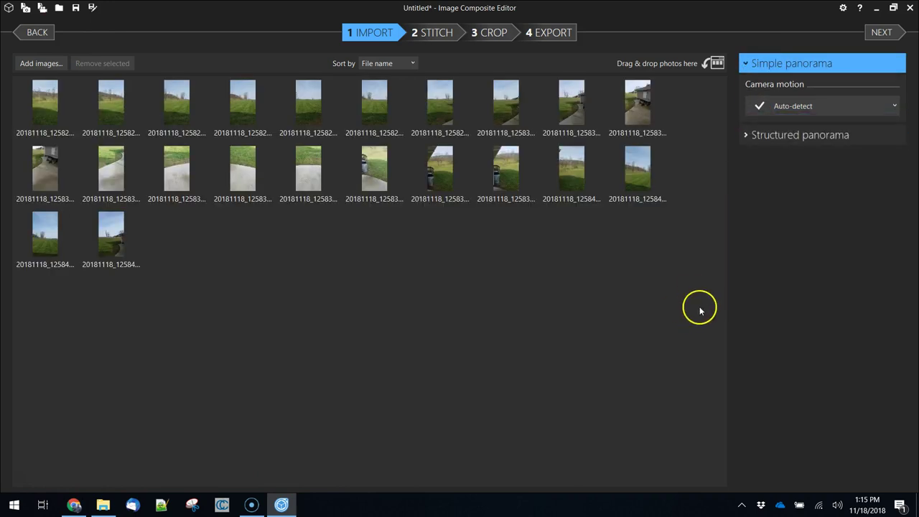
{"action": "left_click", "coordinate": [882, 32]}
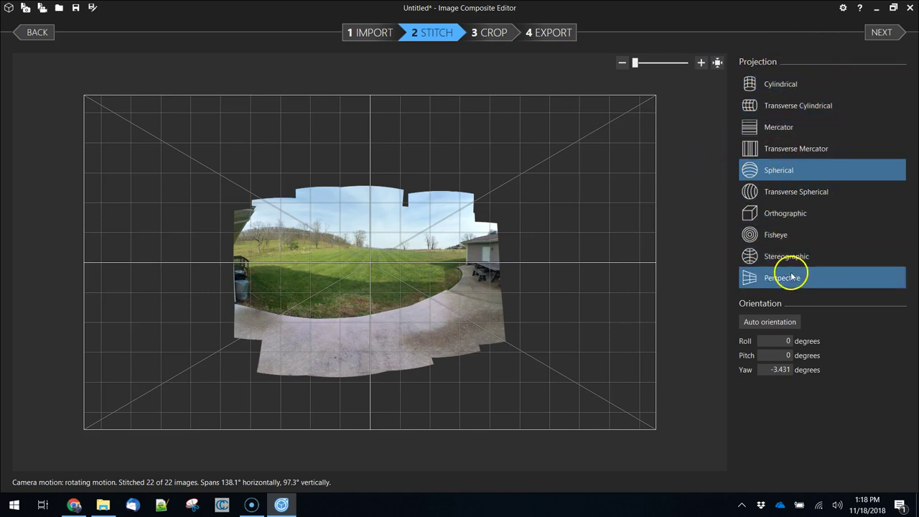
Cycle through Cylindrical, Mercator, Spherical, Fisheye and other projections, ending on Perspective.
{"action": "left_click", "coordinate": [786, 84]}
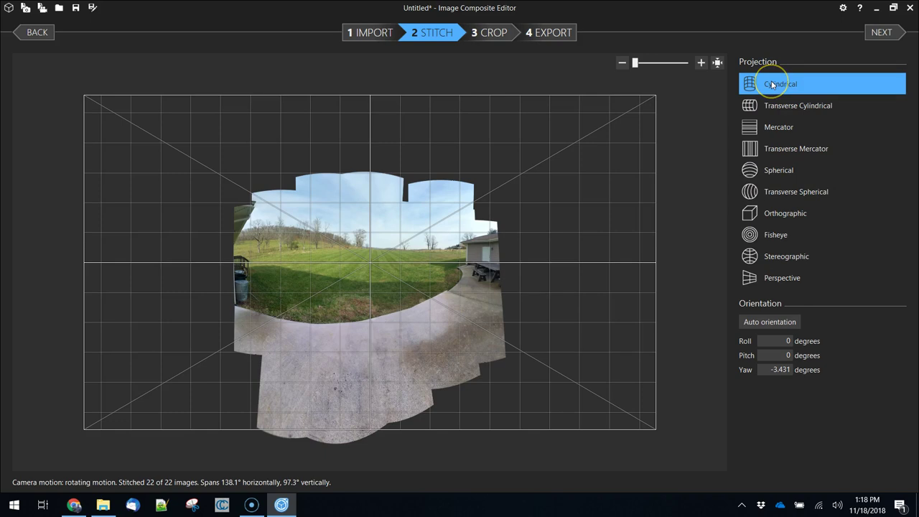
{"action": "left_click", "coordinate": [790, 109]}
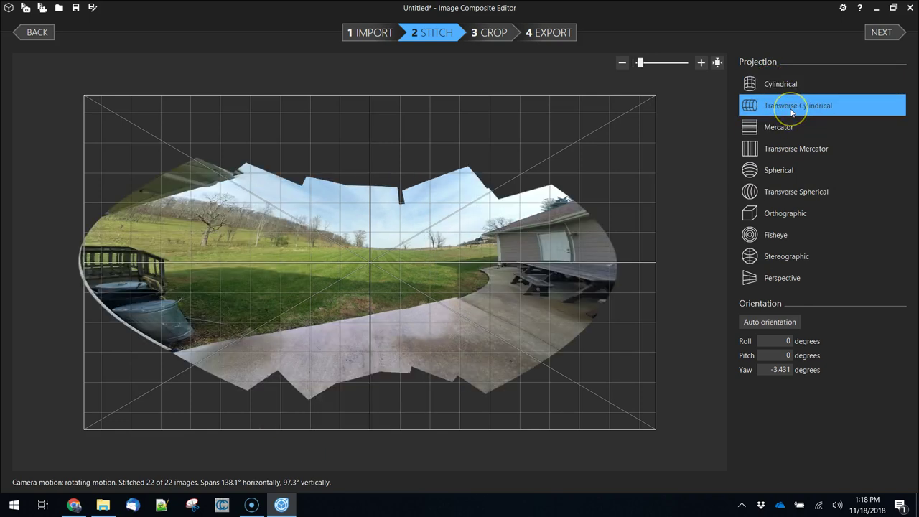
{"action": "left_click", "coordinate": [790, 125]}
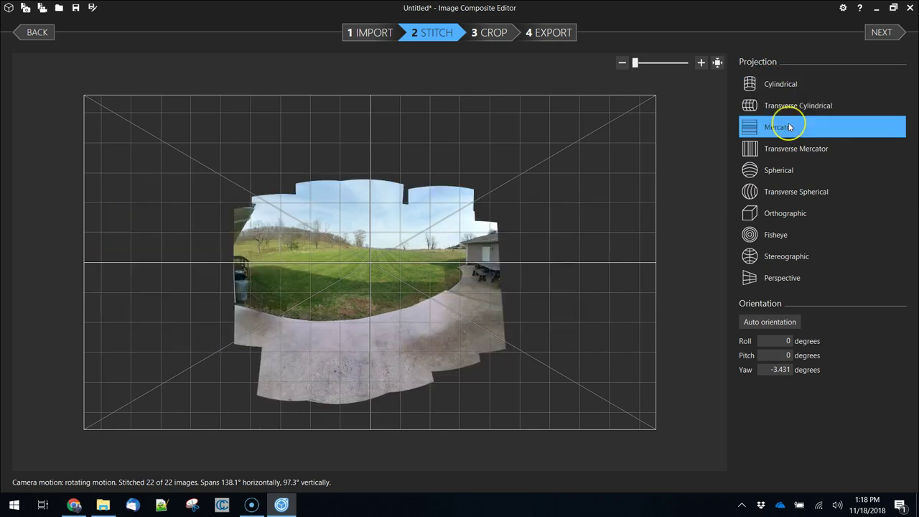
{"action": "left_click", "coordinate": [798, 147]}
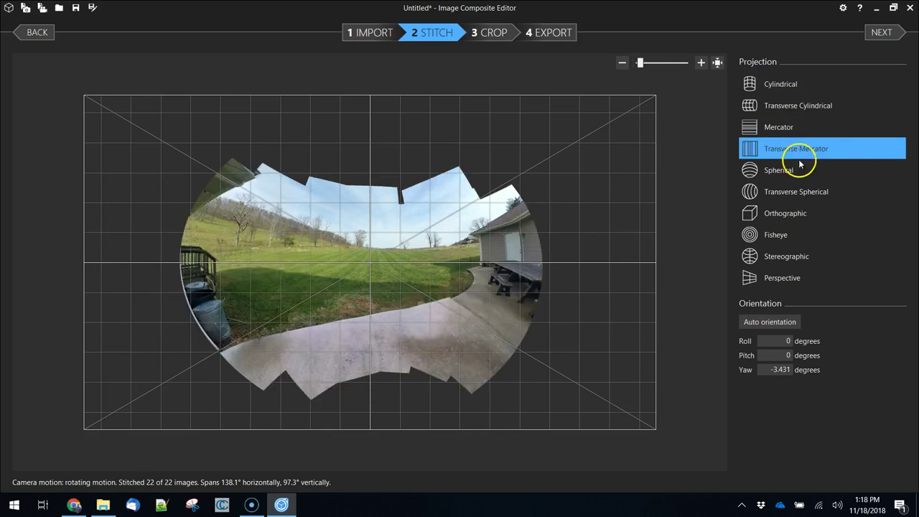
{"action": "left_click", "coordinate": [801, 175]}
{"action": "left_click", "coordinate": [801, 192]}
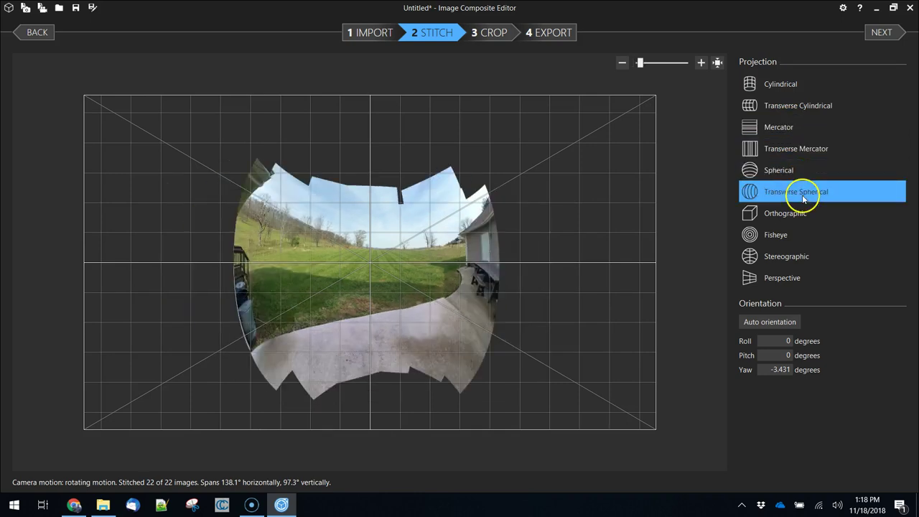
{"action": "left_click", "coordinate": [801, 209]}
{"action": "left_click", "coordinate": [794, 244]}
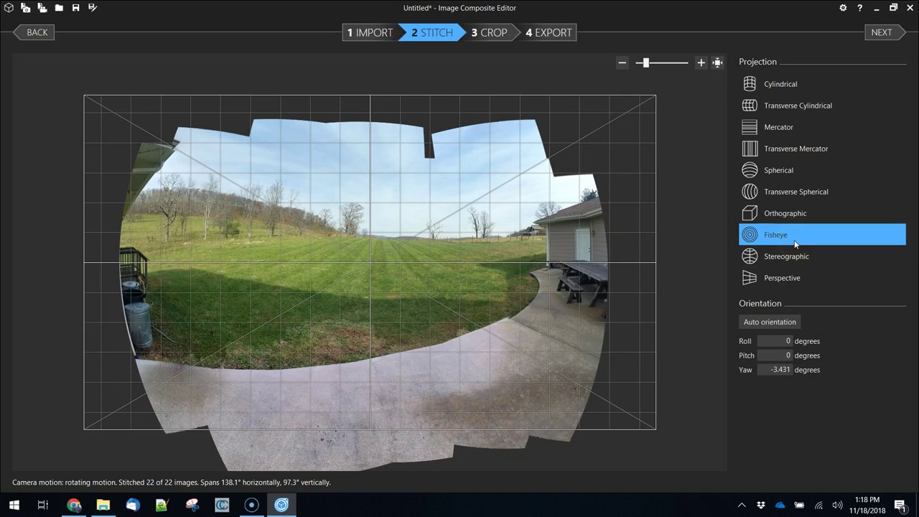
{"action": "left_click", "coordinate": [797, 256]}
{"action": "left_click", "coordinate": [805, 281]}
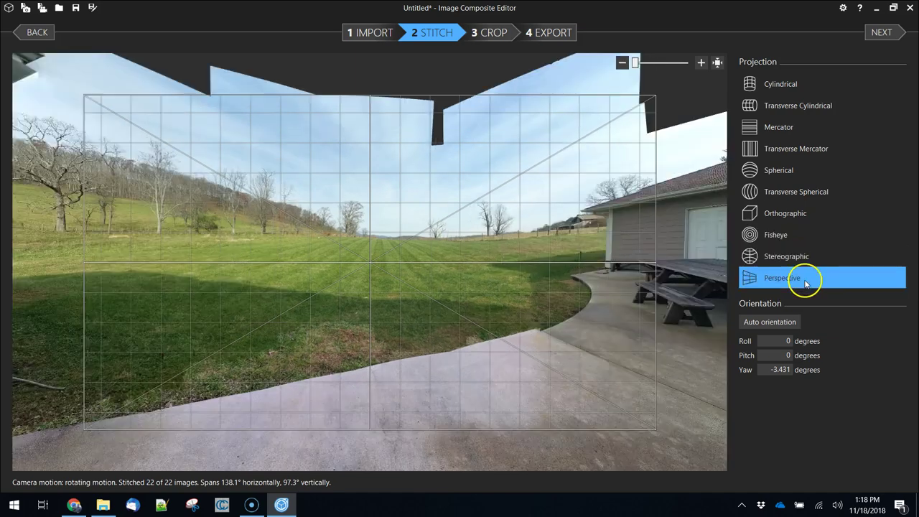
Use Mercator projection and reorient to roll −2.134°, pitch 1.861°, yaw 4.926°.
{"action": "left_click_drag", "start_coordinate": [282, 335], "coordinate": [302, 147]}
{"action": "left_click", "coordinate": [775, 125]}
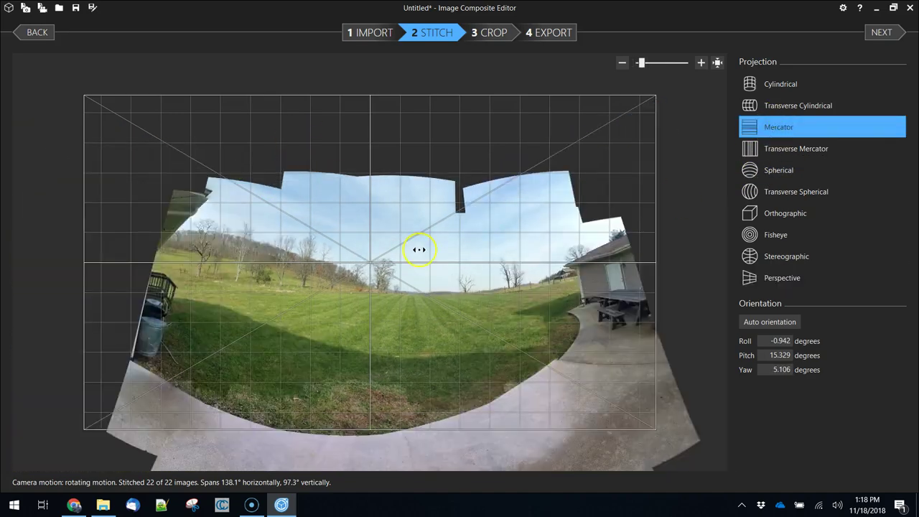
{"action": "left_click_drag", "start_coordinate": [416, 249], "coordinate": [395, 300]}
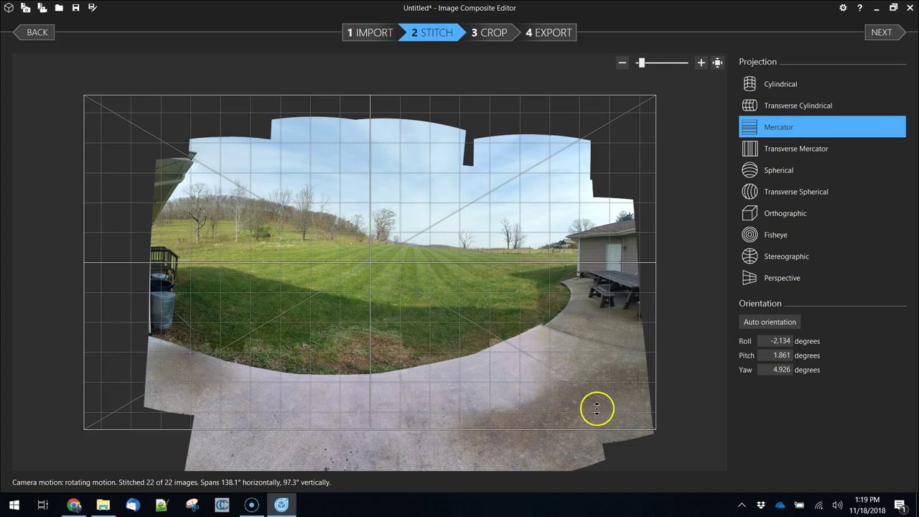
Drag all four crop edges inward to a 9151 × 3170 frame, excluding ragged borders and concrete.
{"action": "left_click", "coordinate": [489, 33]}
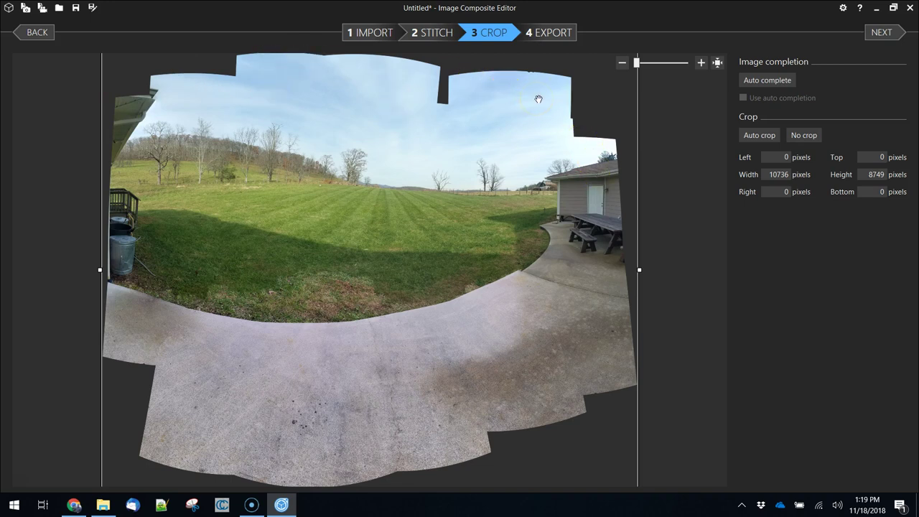
{"action": "scroll", "coordinate": [547, 329], "scroll_direction": "down", "scroll_amount": 1}
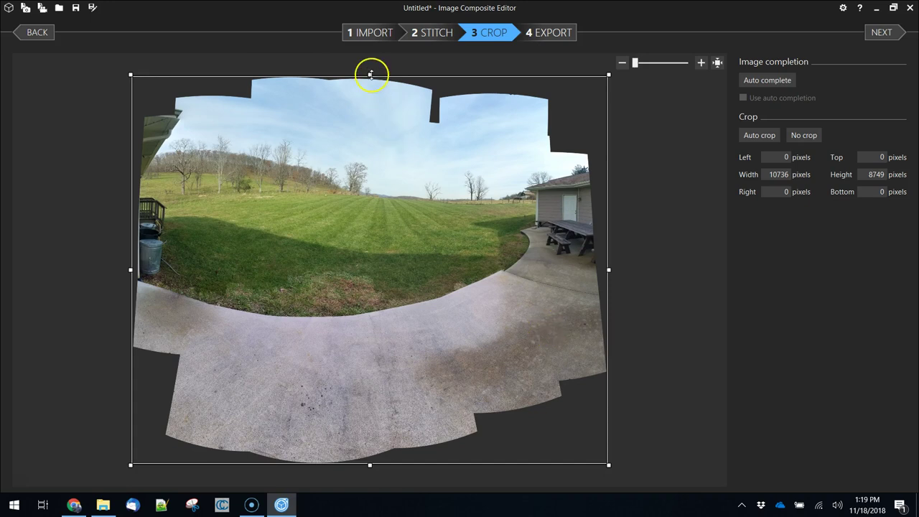
{"action": "left_click_drag", "start_coordinate": [370, 87], "coordinate": [378, 156]}
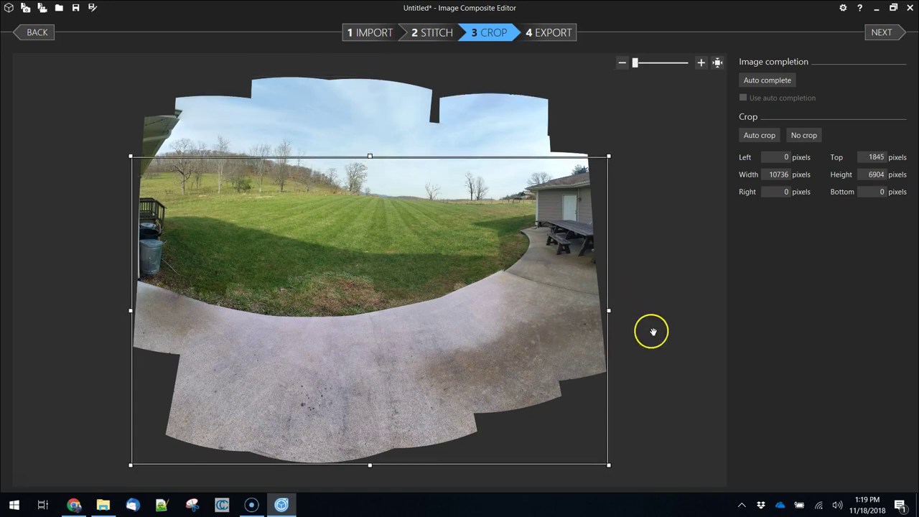
{"action": "left_click_drag", "start_coordinate": [605, 313], "coordinate": [575, 308]}
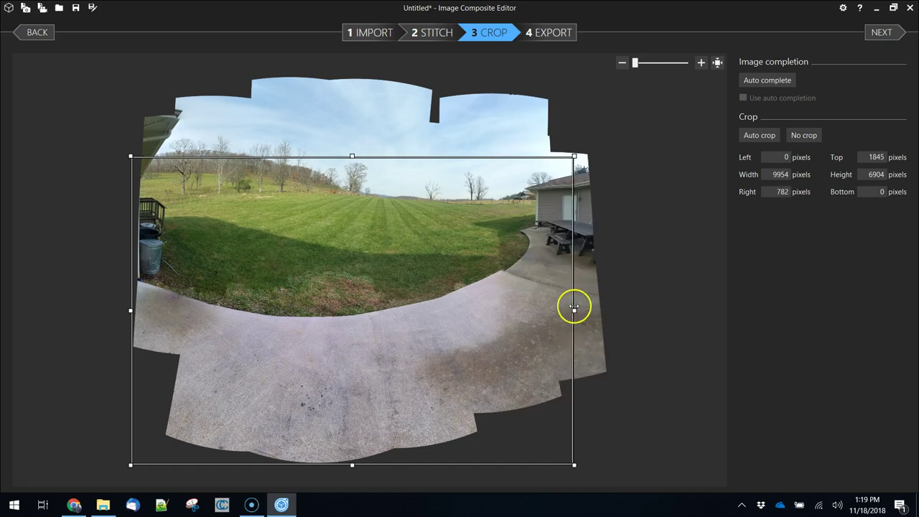
{"action": "left_click_drag", "start_coordinate": [350, 465], "coordinate": [345, 316]}
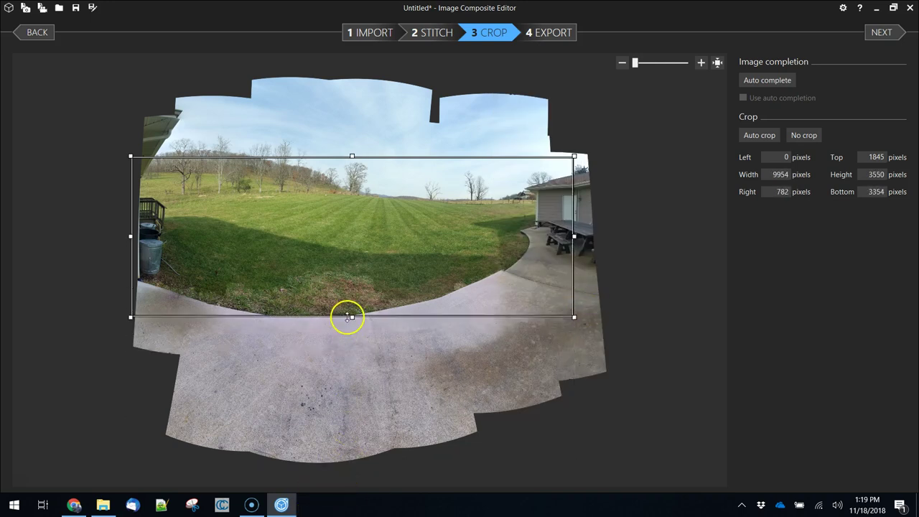
{"action": "left_click_drag", "start_coordinate": [131, 237], "coordinate": [165, 232]}
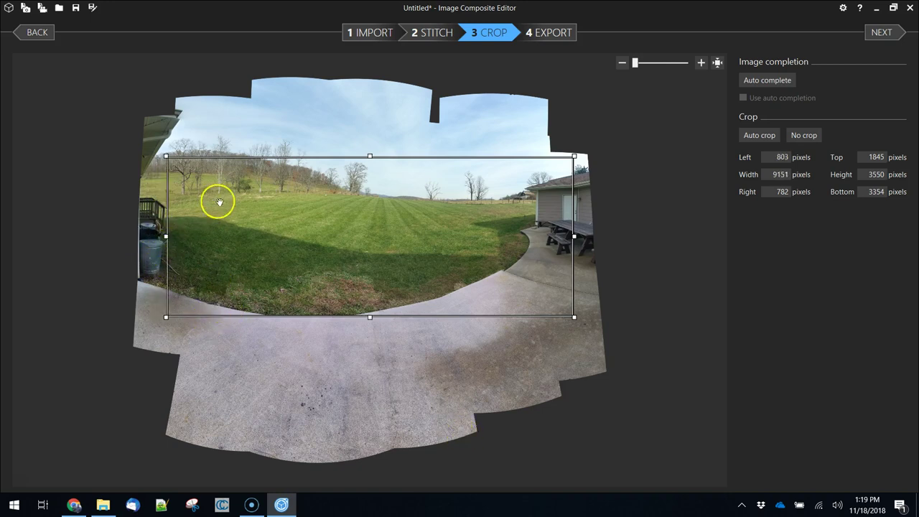
{"action": "left_click_drag", "start_coordinate": [371, 154], "coordinate": [371, 131]}
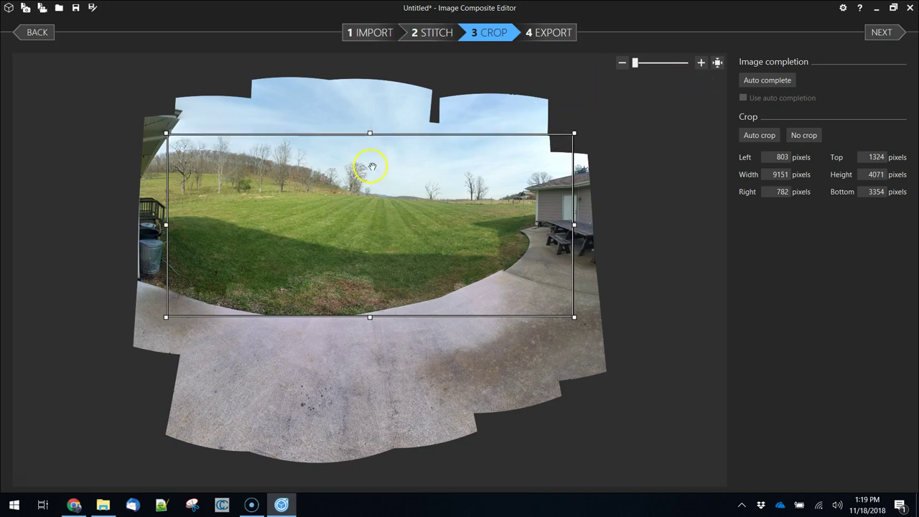
{"action": "left_click_drag", "start_coordinate": [371, 132], "coordinate": [370, 159]}
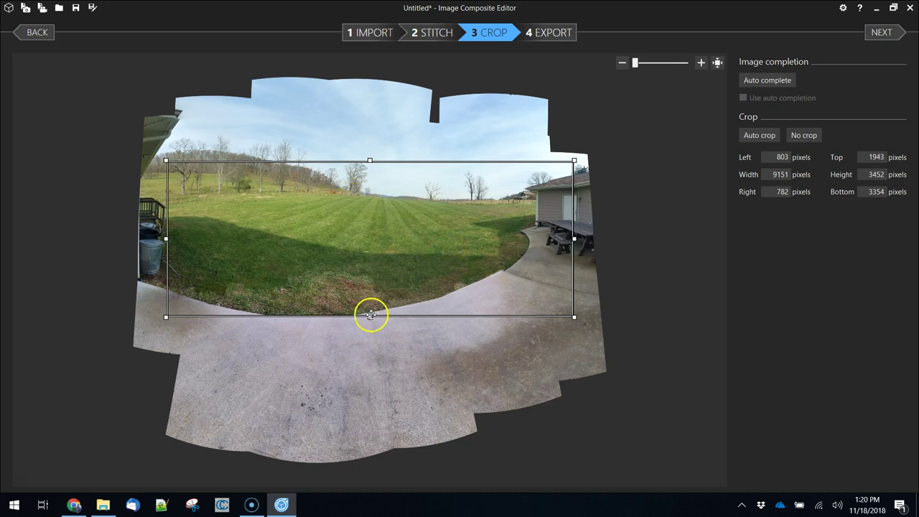
{"action": "left_click_drag", "start_coordinate": [370, 316], "coordinate": [369, 305]}
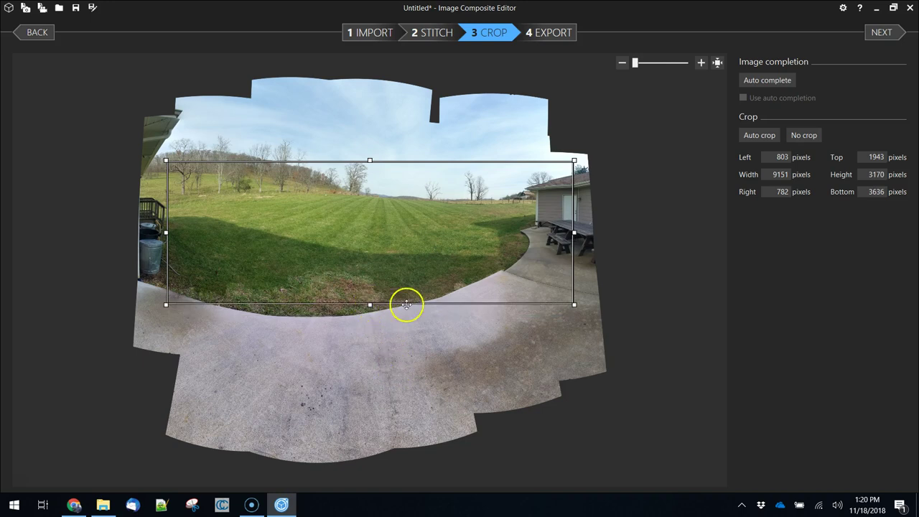
Save the panorama as 20181118_125824_stitch.jpg on the Desktop and show the desktop.
{"action": "left_click", "coordinate": [885, 34]}
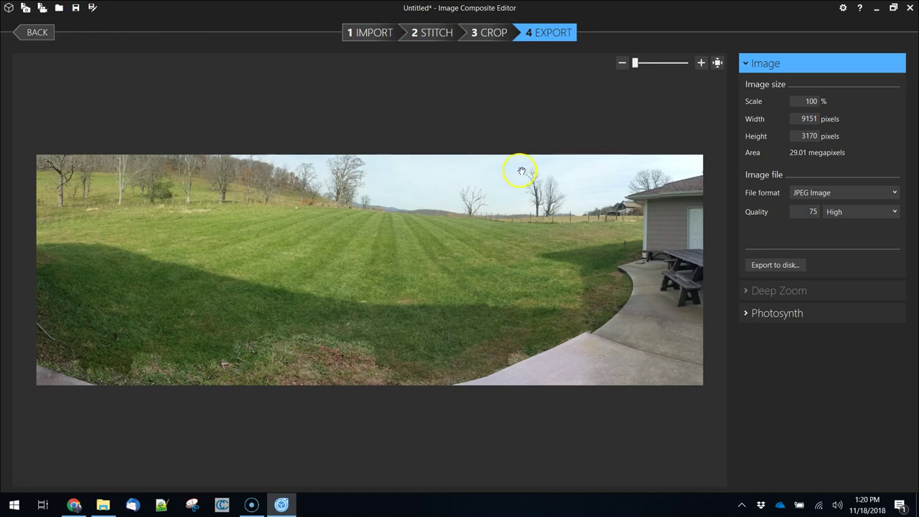
{"action": "left_click", "coordinate": [776, 264]}
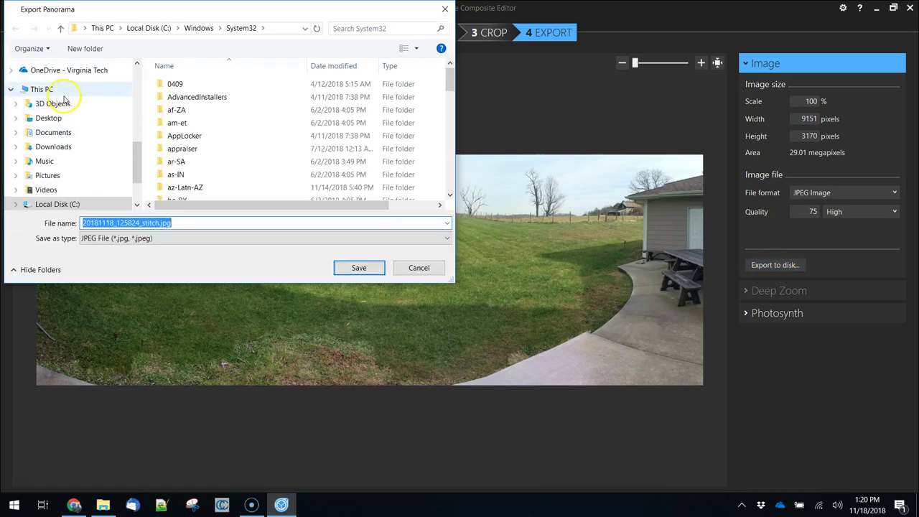
{"action": "left_click", "coordinate": [49, 117]}
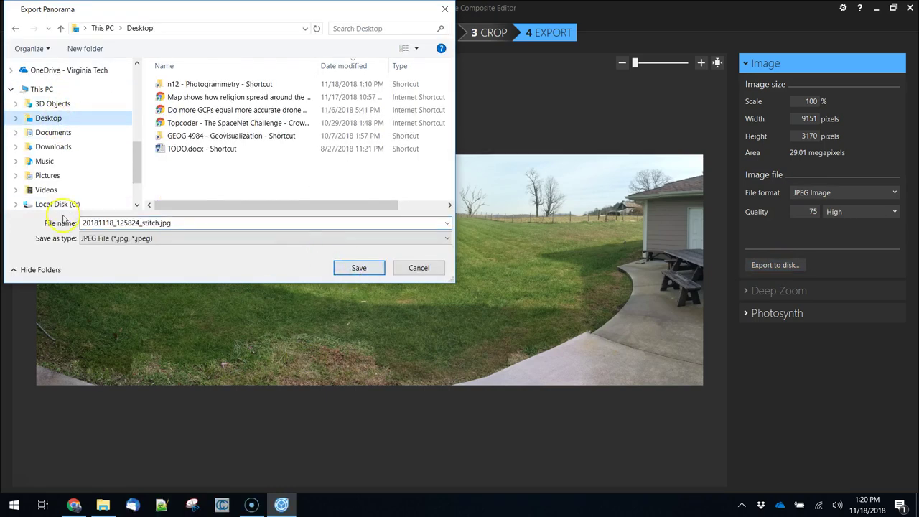
{"action": "left_click", "coordinate": [113, 226]}
{"action": "left_click", "coordinate": [361, 267]}
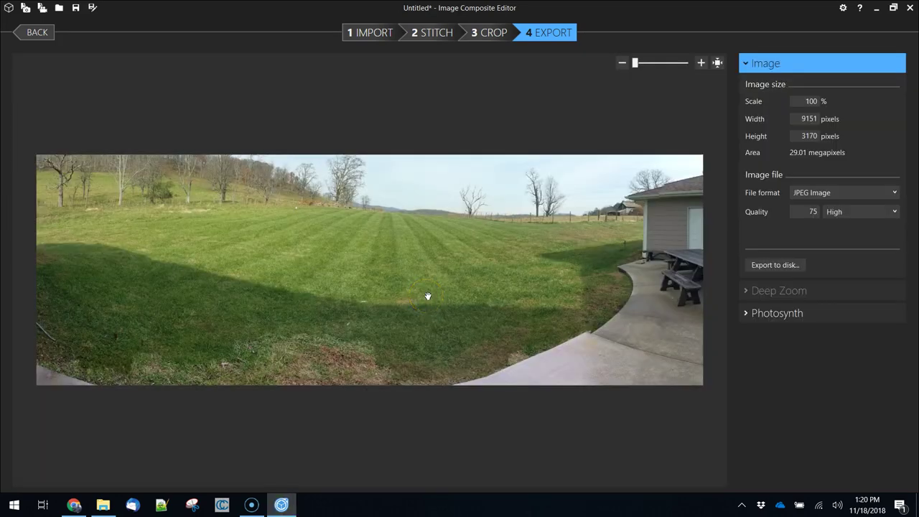
{"action": "key", "text": "super+d"}
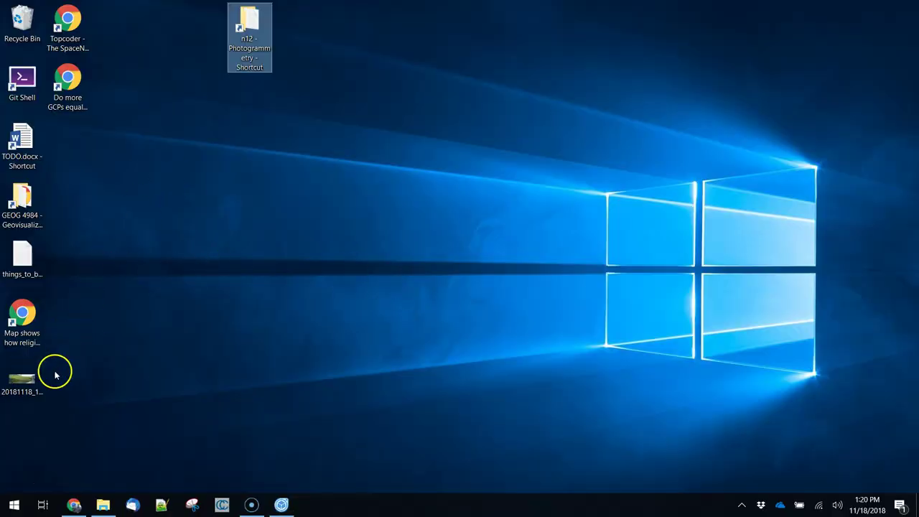
View 20181118_125824_stitch.jpg in Photos, close it, and bring Image Composite Editor back.
{"action": "left_click", "coordinate": [23, 382]}
{"action": "double_click", "coordinate": [24, 382]}
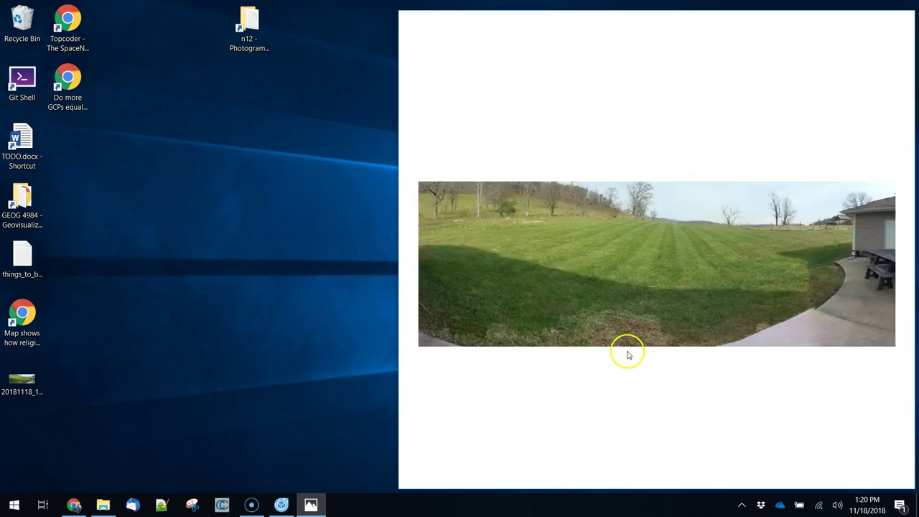
{"action": "left_click", "coordinate": [897, 15]}
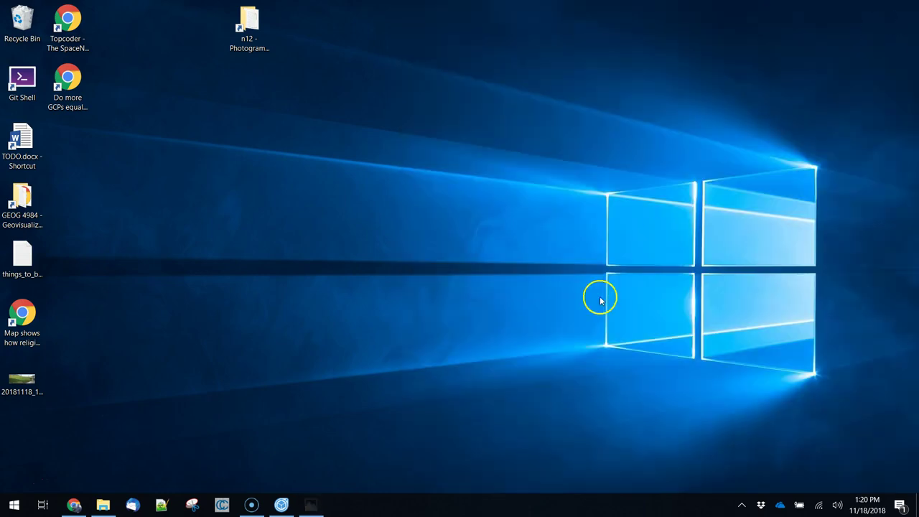
{"action": "left_click", "coordinate": [287, 505]}
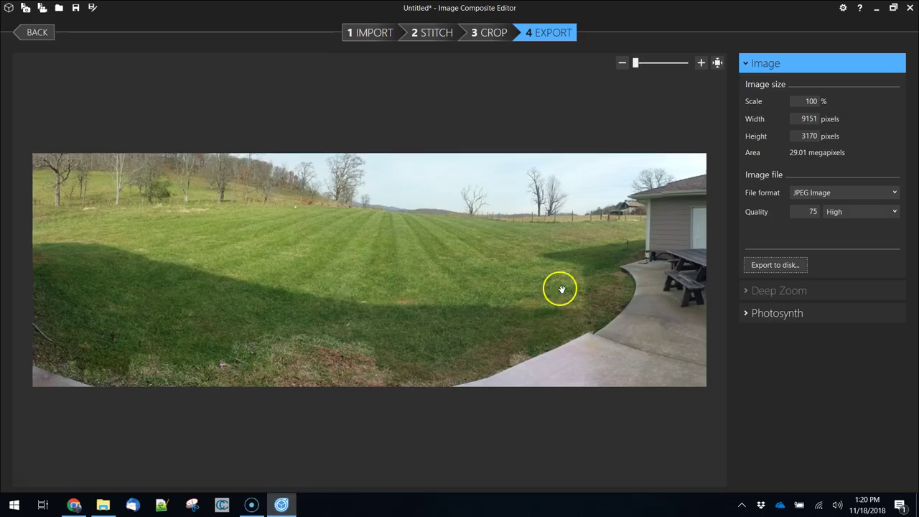